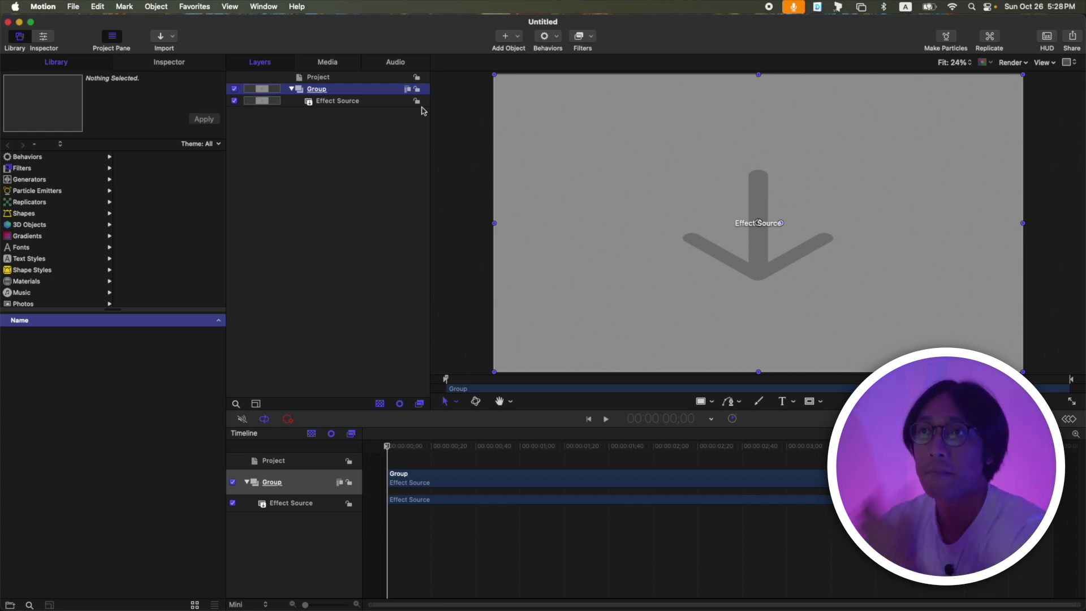
Create a new group named MAP and add the One Color Ray generator to it
key(super+shift+n)
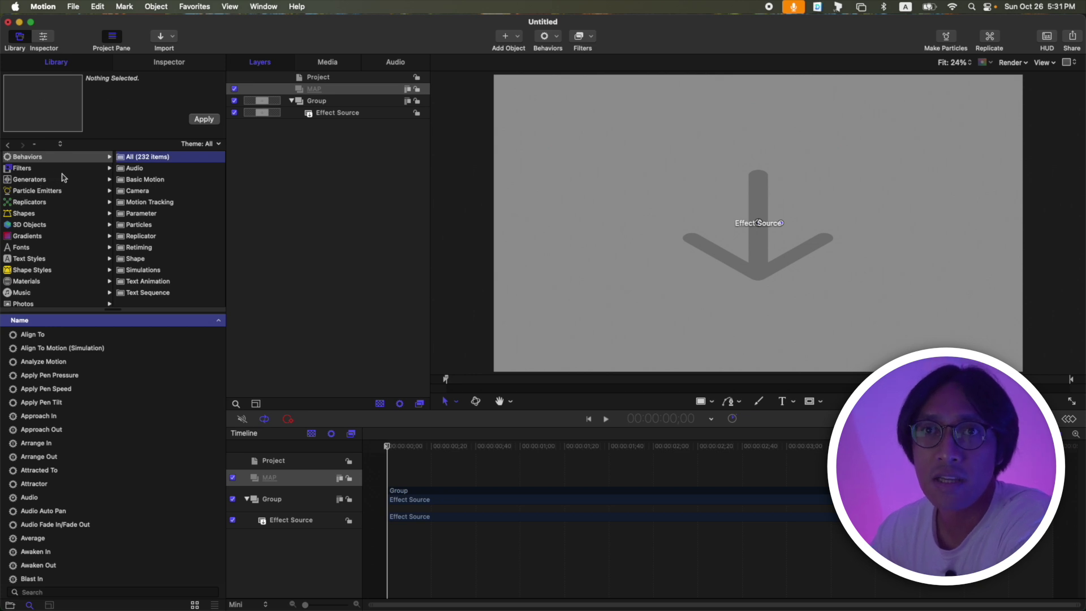
click(41, 180)
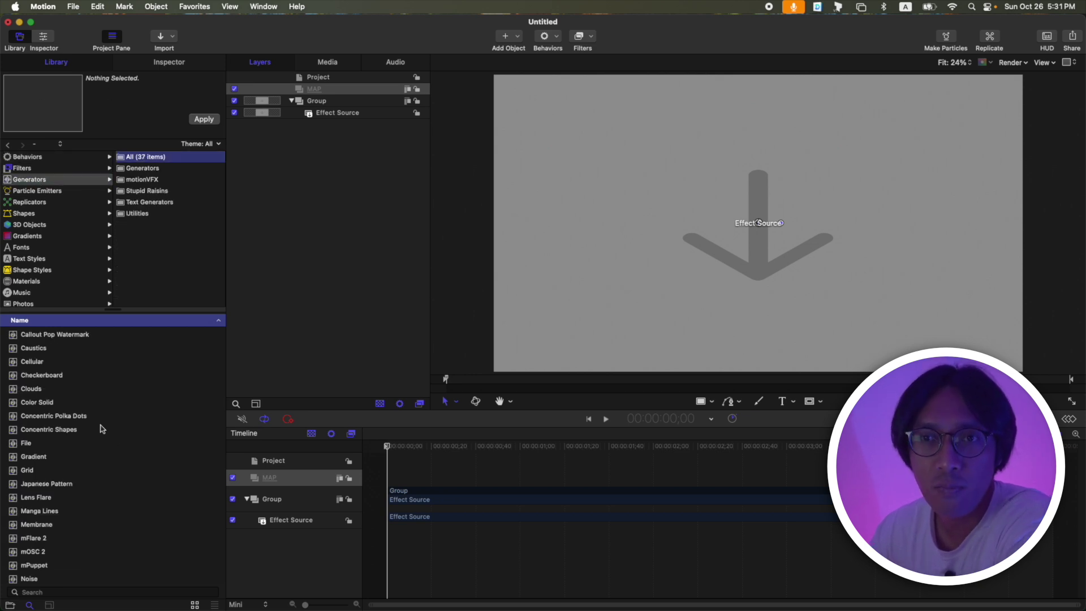
scroll(87, 480, down, 3)
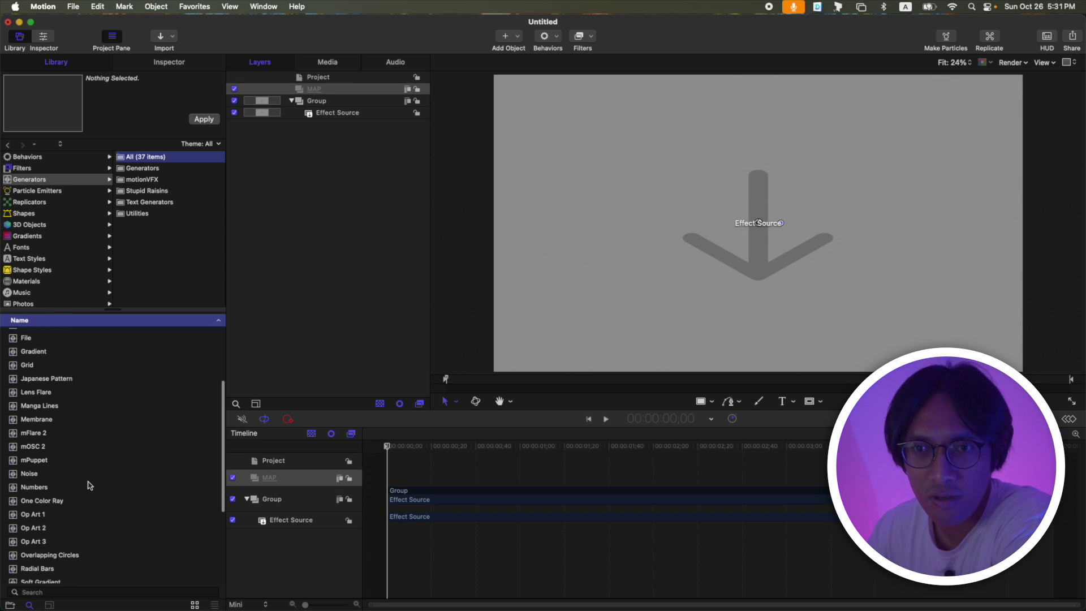
click(71, 502)
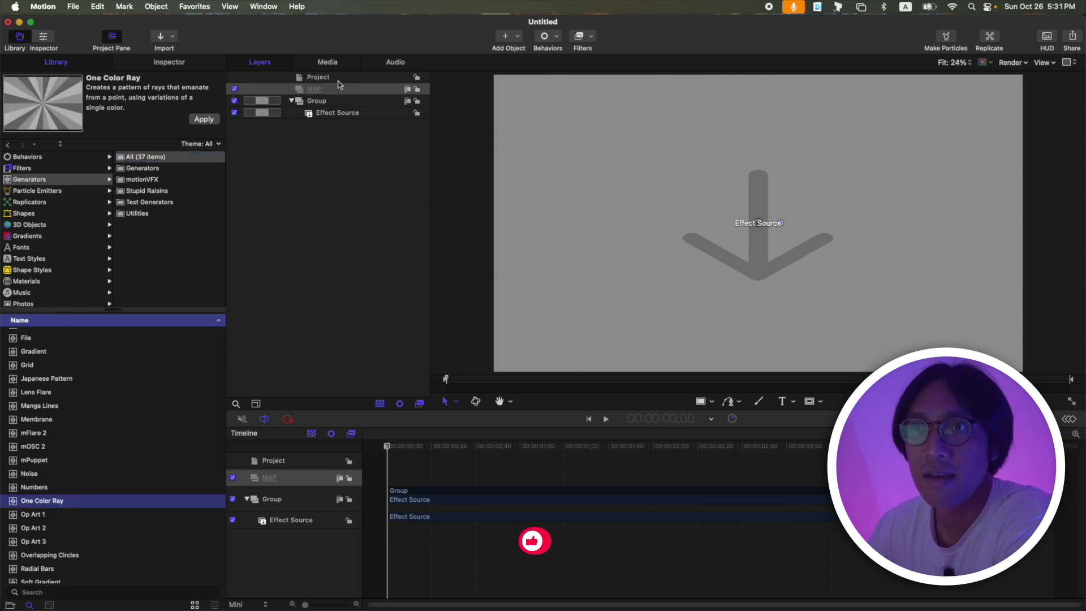
click(203, 119)
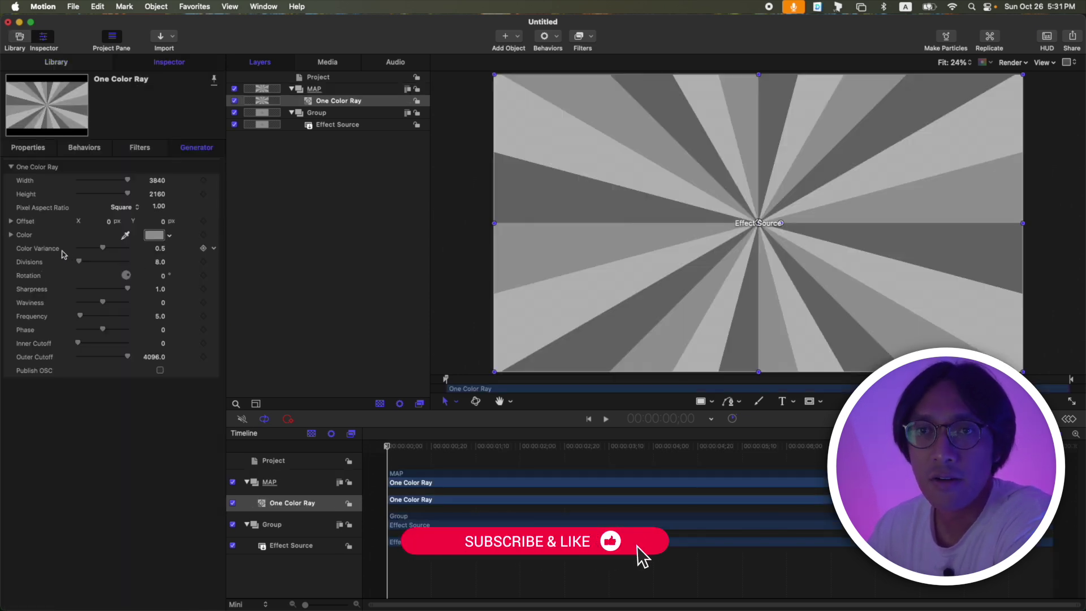
Set the One Color Ray generator's Color Variance to 0.1 and its color to white
drag(104, 250, 98, 250)
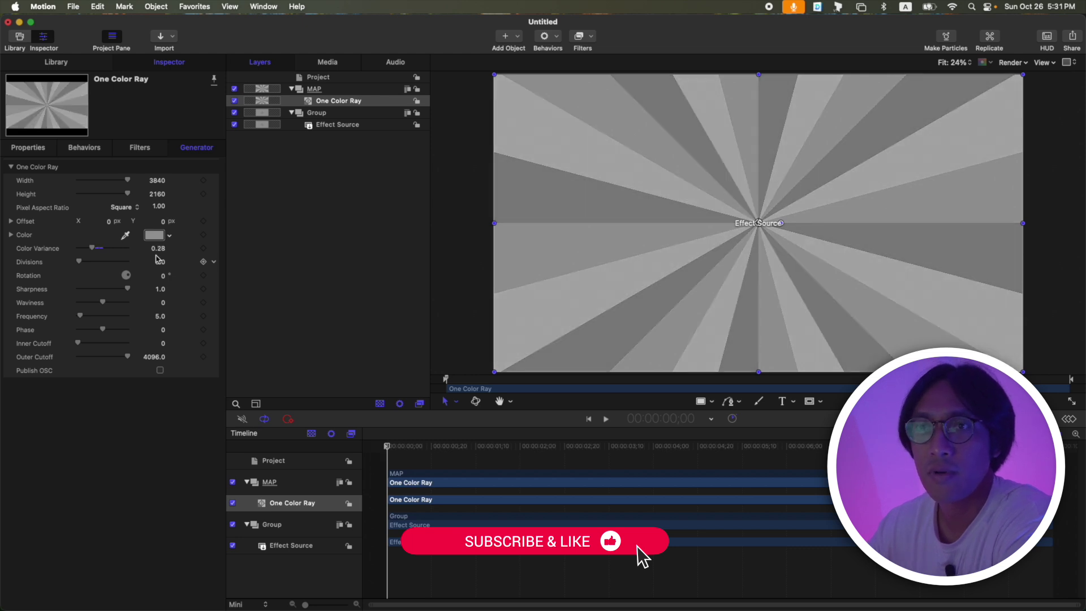
click(159, 249)
text(0.1)
key(Return)
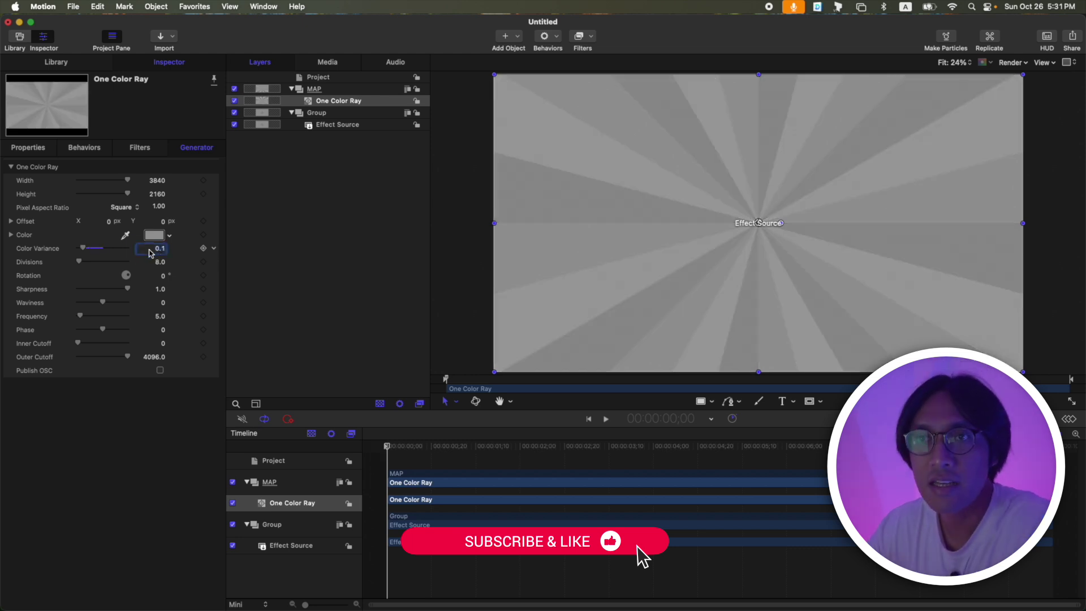
click(154, 235)
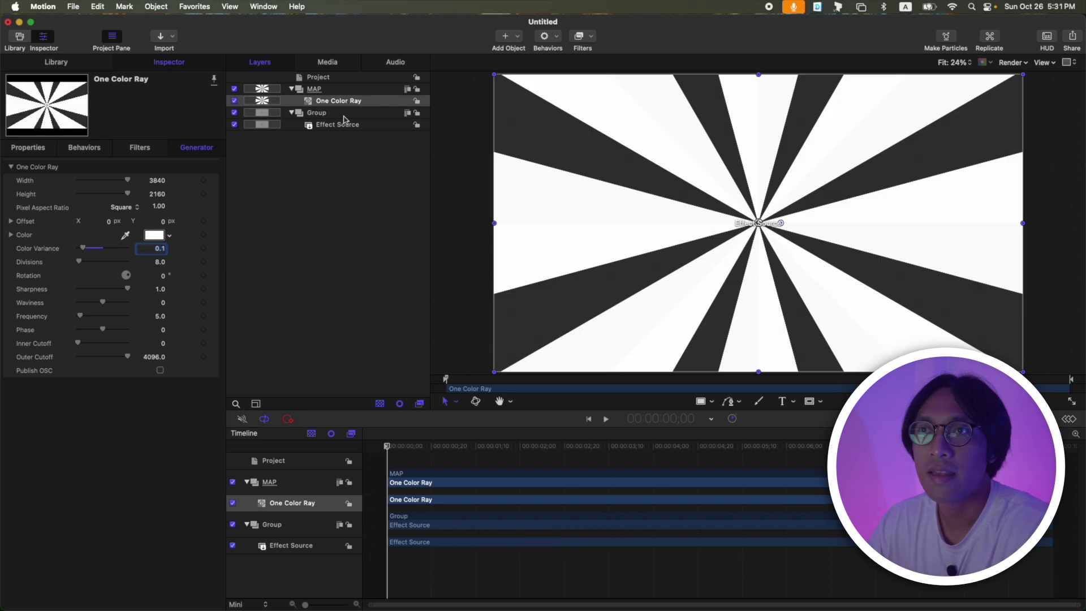
Add a Bump Map distortion filter to the group containing Effect Source, using the MAP group as its map image
click(338, 113)
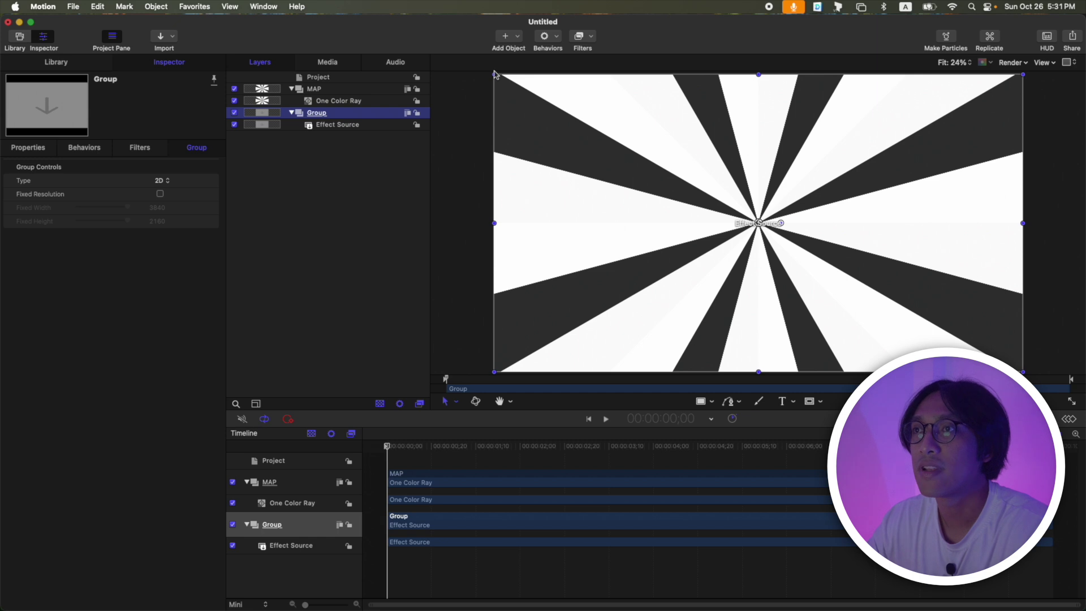
click(588, 41)
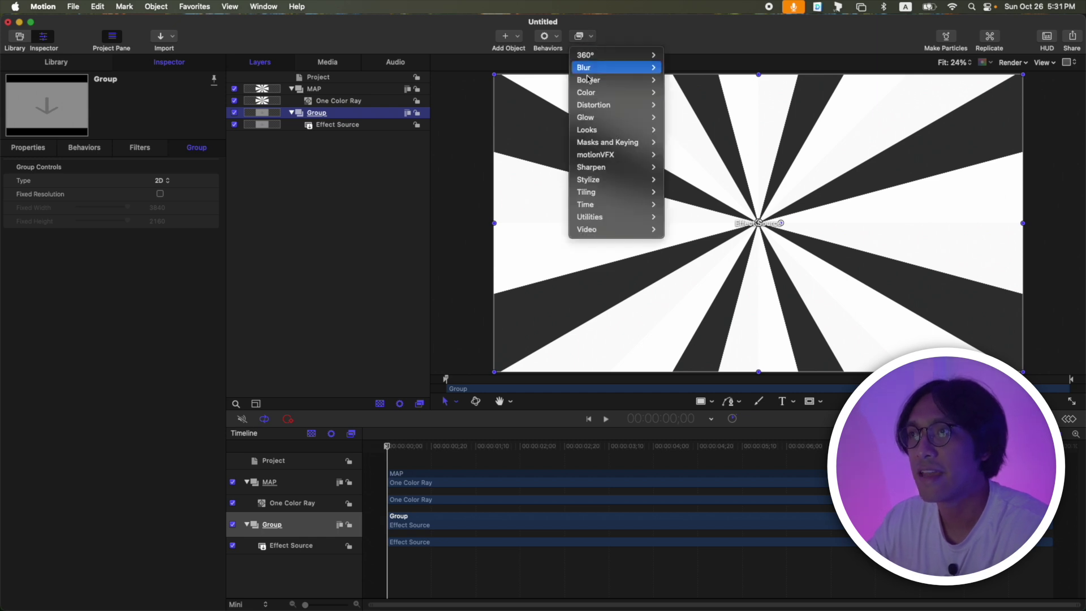
mouse_move(600, 105)
click(687, 129)
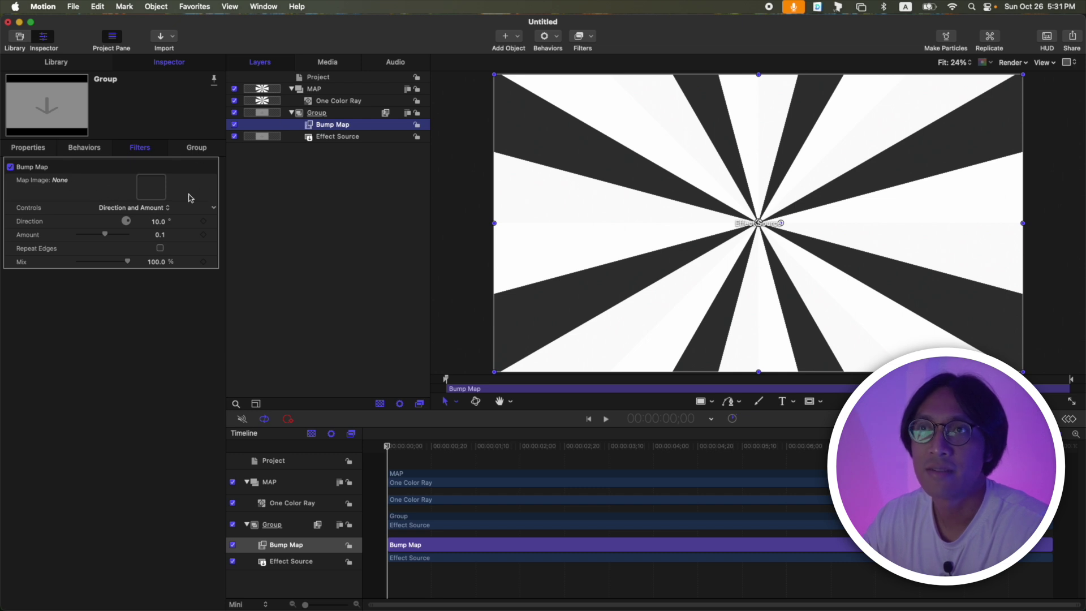
drag(315, 92, 151, 195)
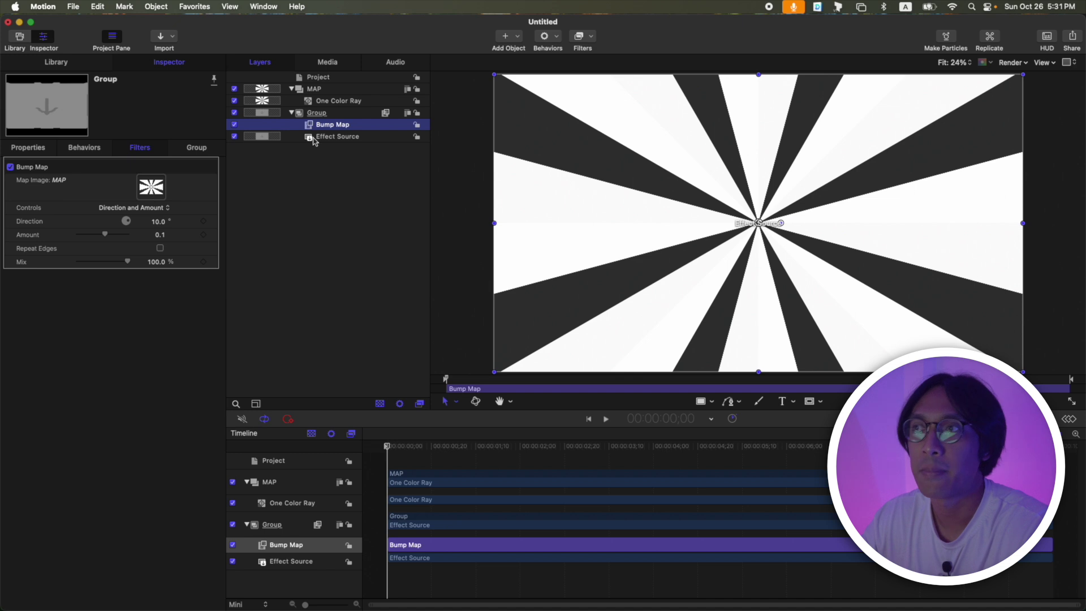
Hide the MAP group and set the Bump Map filter to Horizontal and Vertical Scale controls with Repeat Edges enabled
click(234, 89)
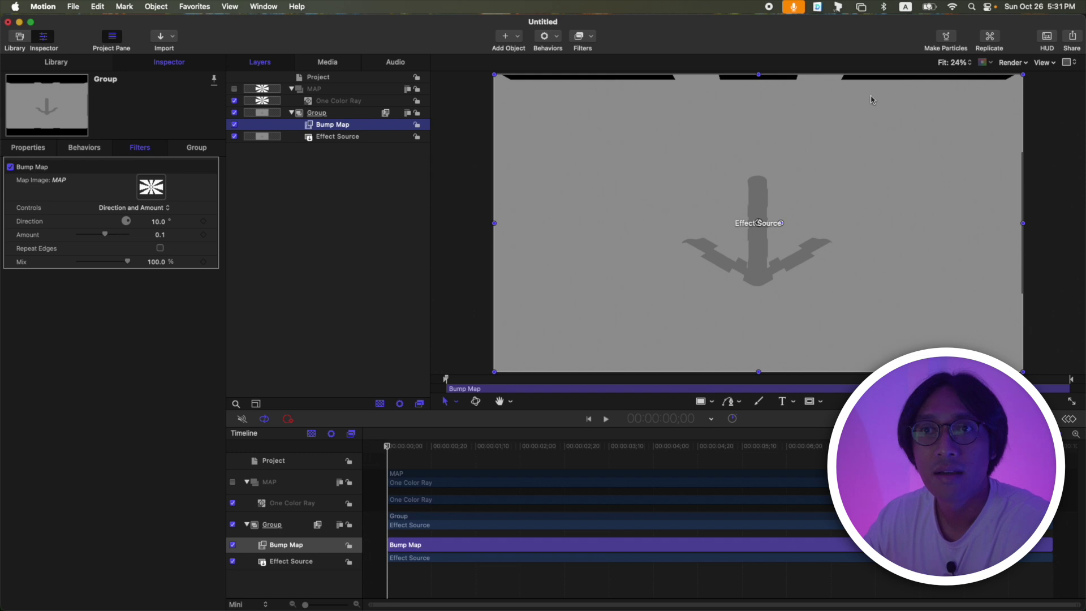
click(130, 209)
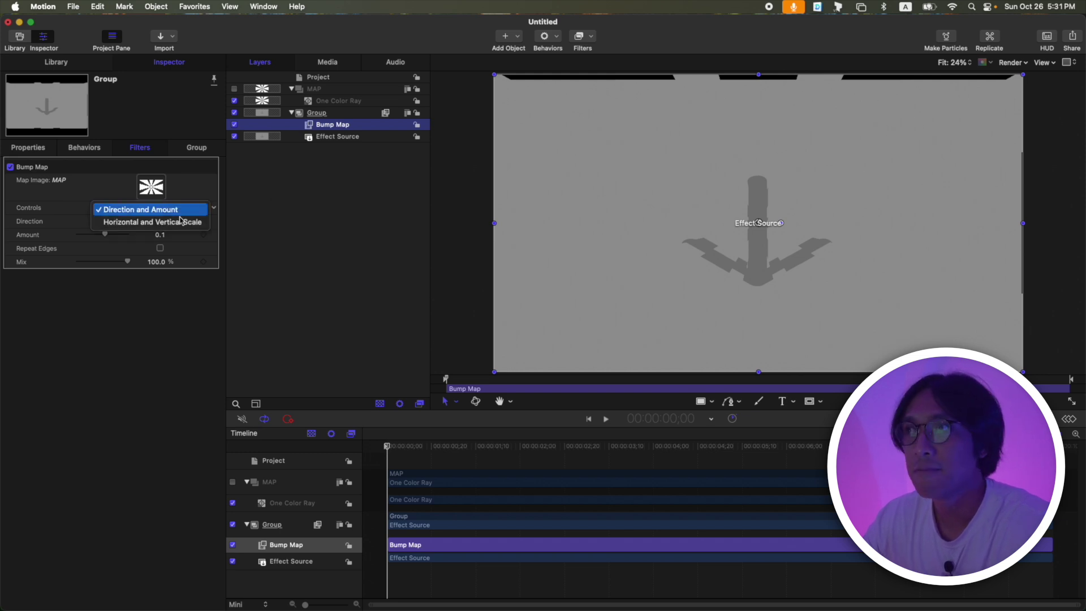
click(164, 226)
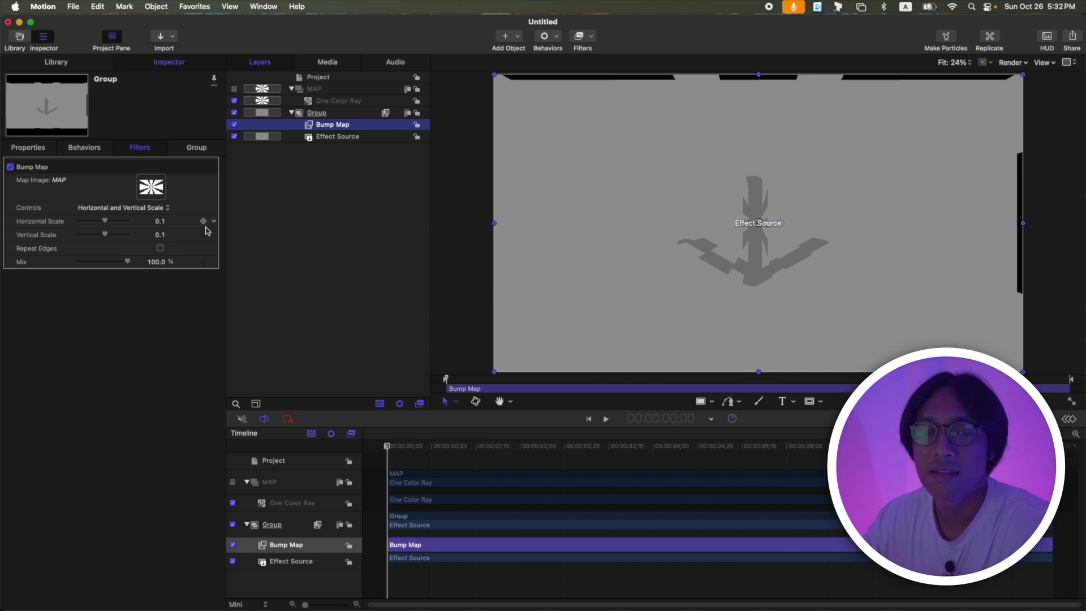
click(161, 249)
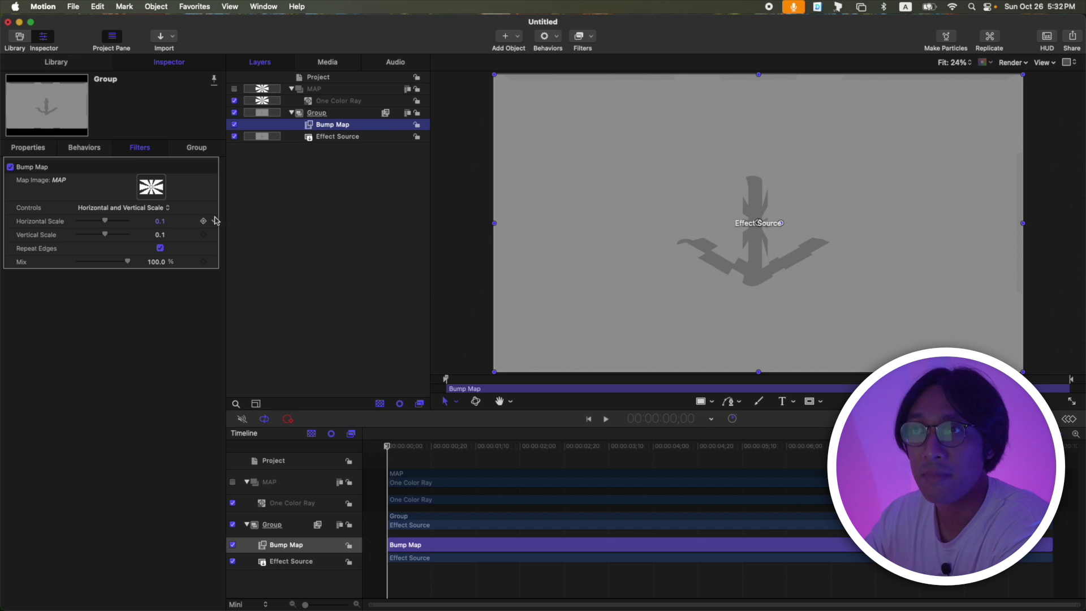
Duplicate the One Color Ray layer and make the MAP group visible
click(325, 102)
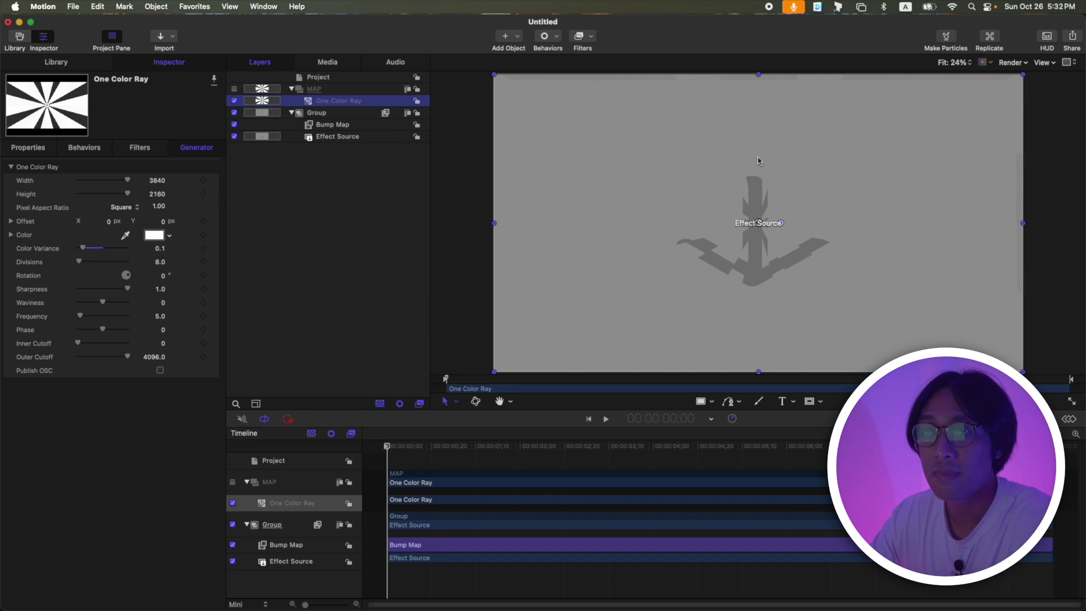
key(super+d)
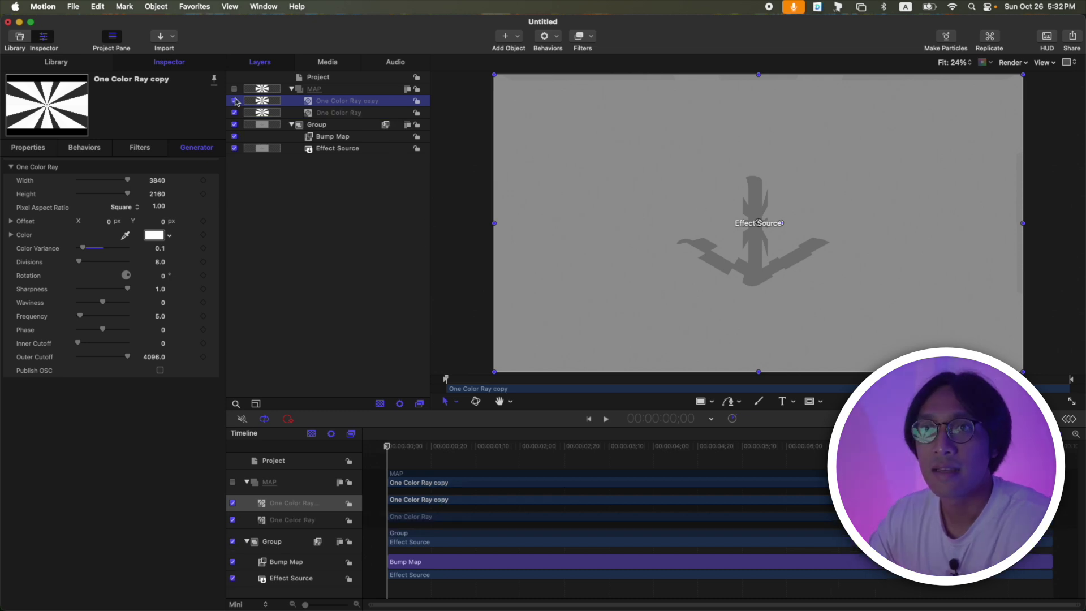
click(234, 88)
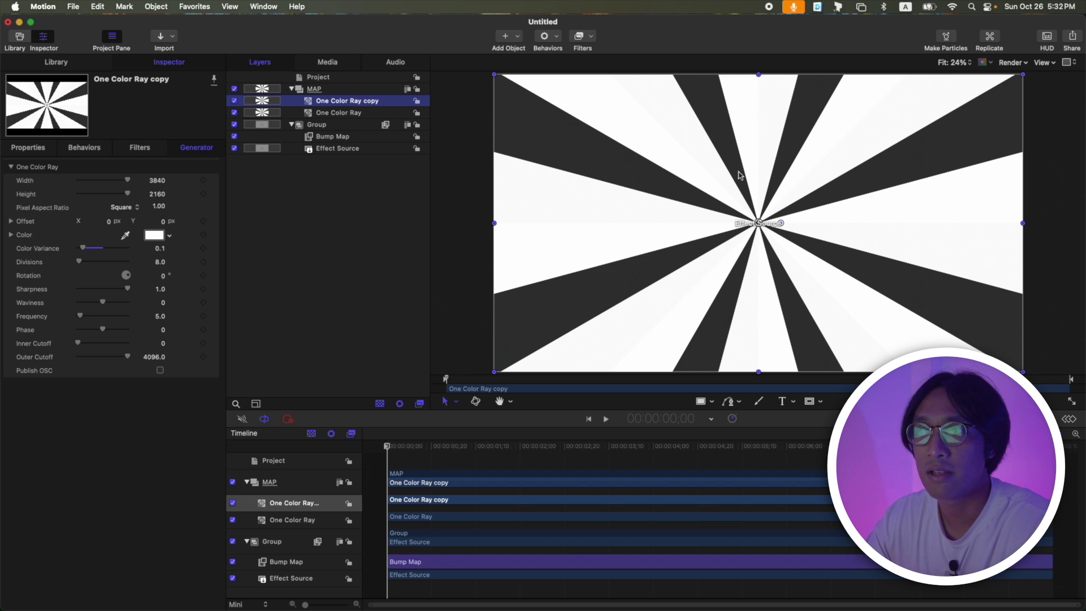
Offset the ray copy to X -1206 and Y 409 px with Outer Cutoff 966, and duplicate that copy
drag(121, 228, 168, 229)
click(165, 224)
text(409)
key(Return)
mouse_move(79, 343)
mouse_down()
mouse_move(91, 343)
mouse_move(78, 343)
mouse_move(88, 359)
mouse_up()
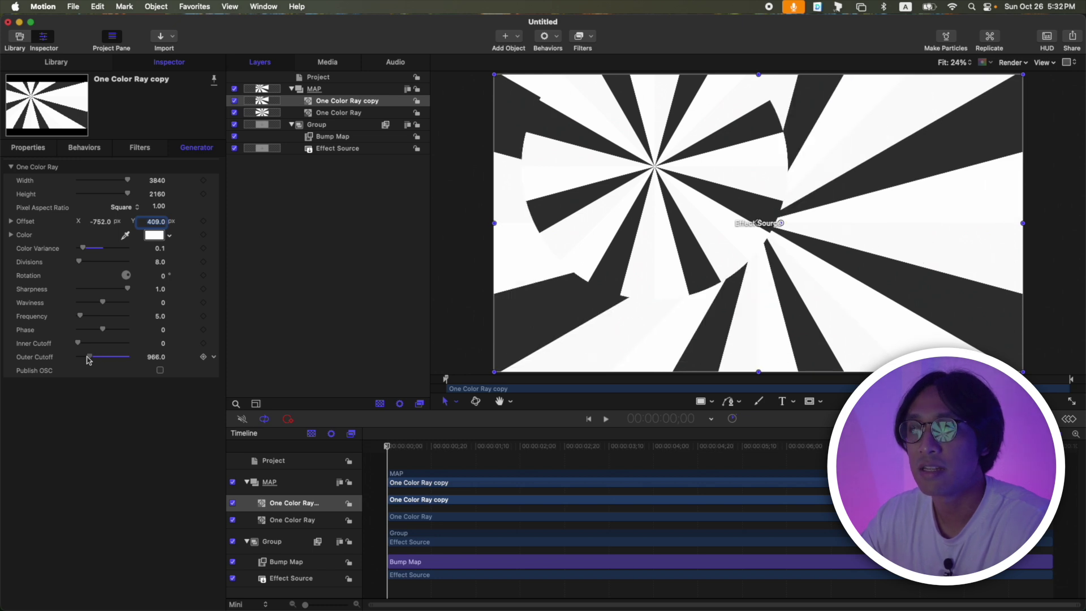
key(super+d)
drag(101, 221, 70, 222)
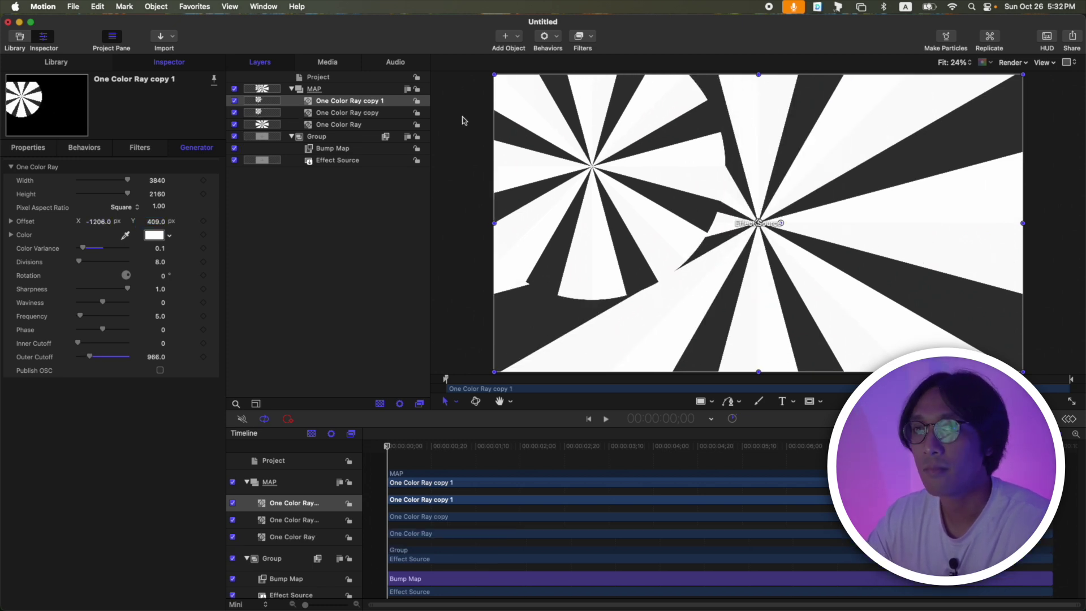
Set the second ray copy's offset to X 1422 px and Y -863 px
click(99, 221)
text(1422)
key(Return)
click(154, 222)
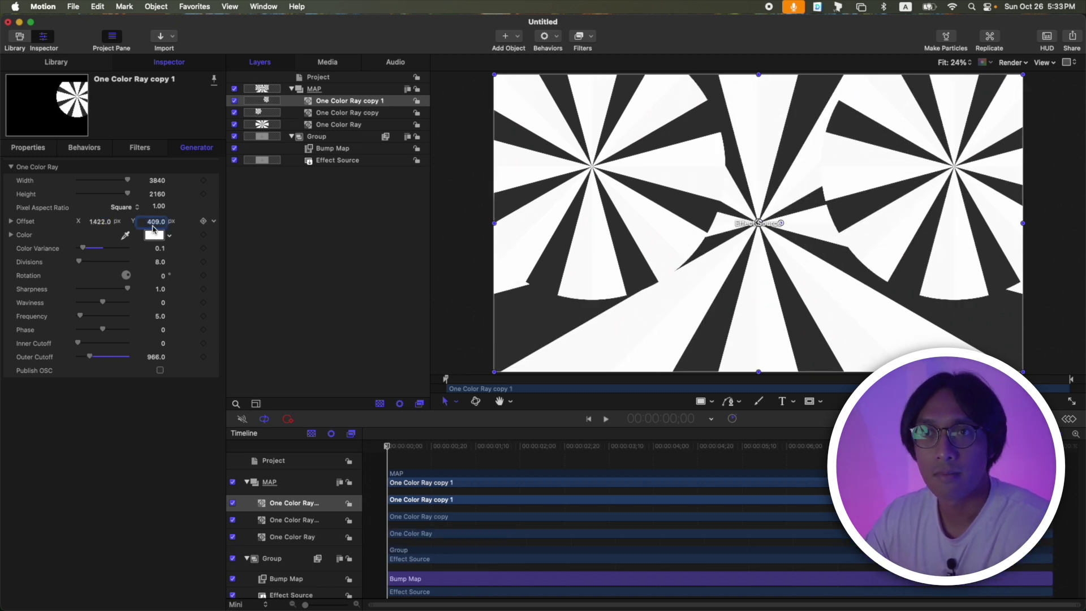
text(-863)
key(Return)
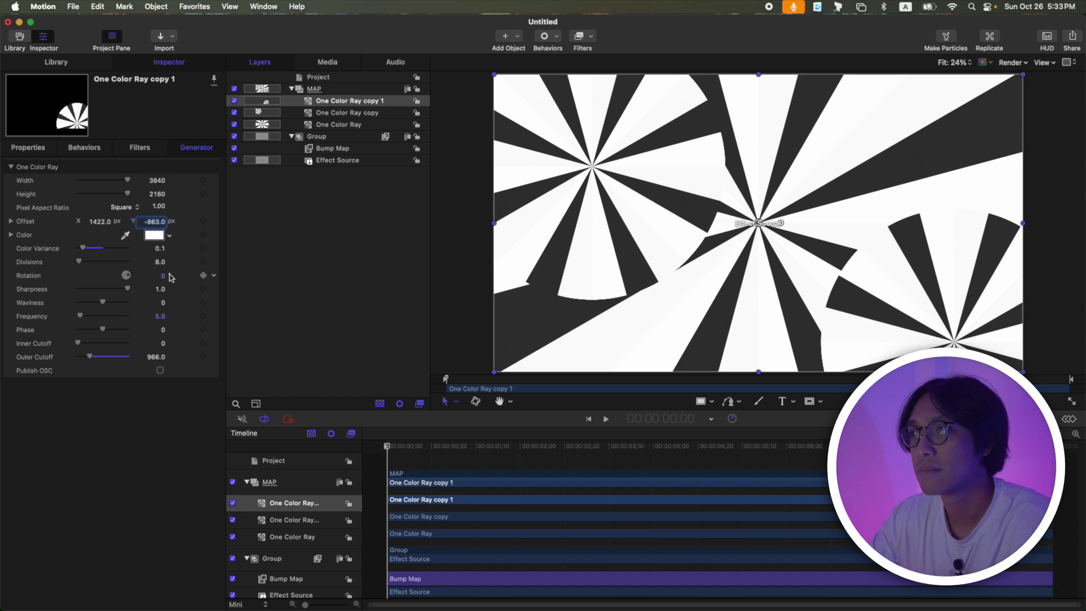
Set the second ray copy's Rotation to 28° and Inner Cutoff to 368, and hide the MAP group
drag(171, 277, 186, 277)
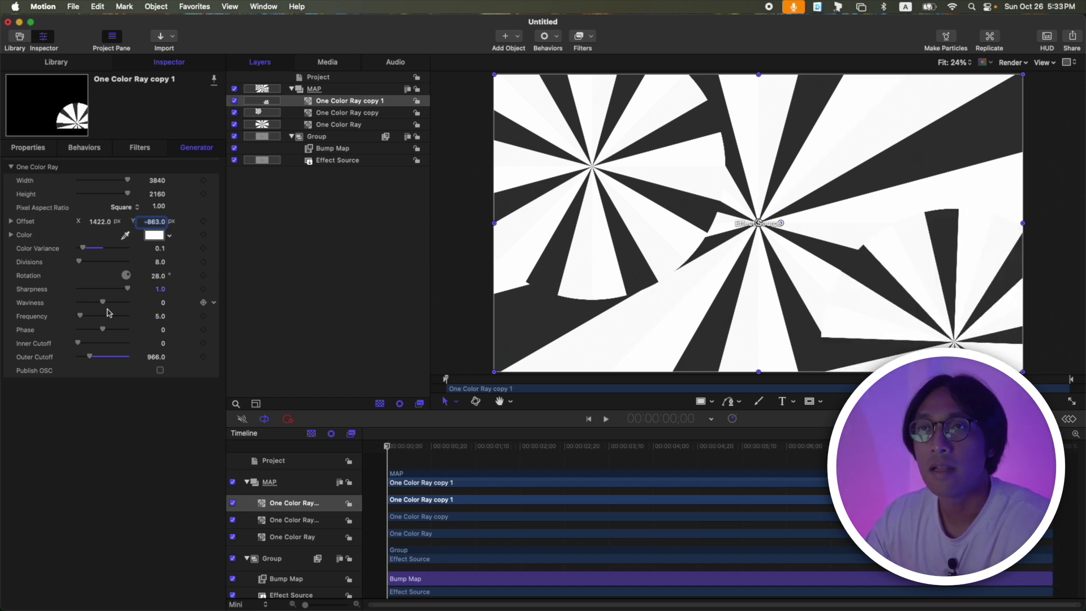
drag(78, 343, 82, 343)
click(234, 89)
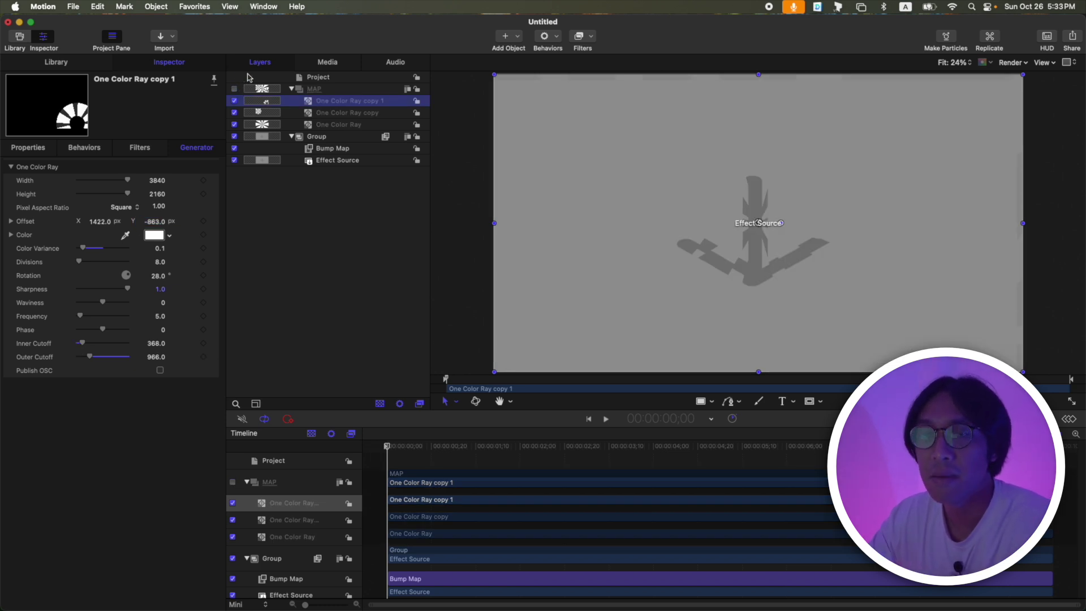
Publish the Bump Map filter's Horizontal Scale and Vertical Scale, and display the project's published parameters
click(342, 148)
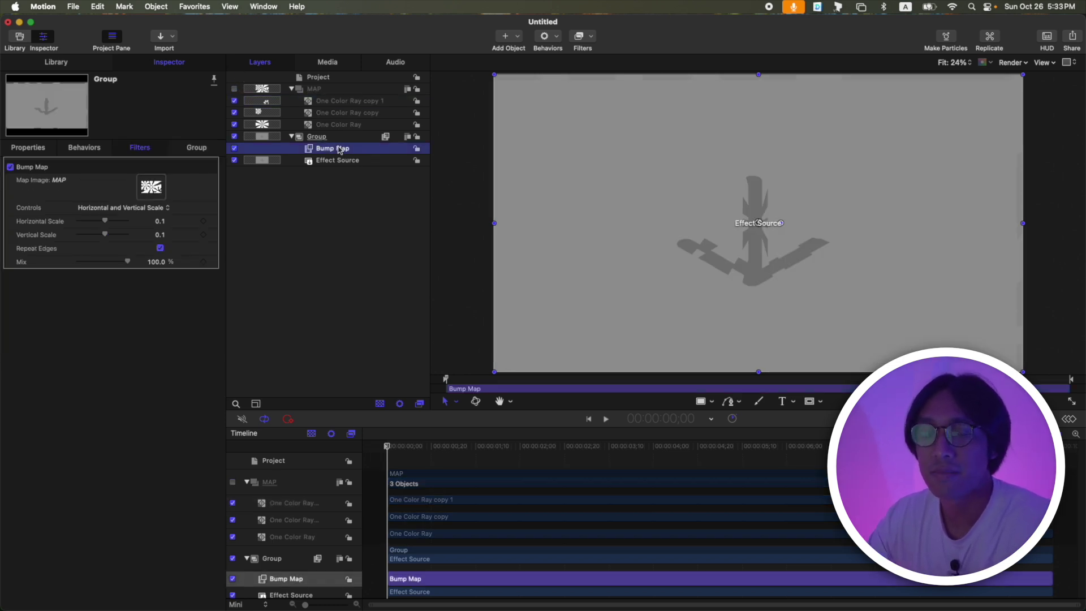
click(214, 221)
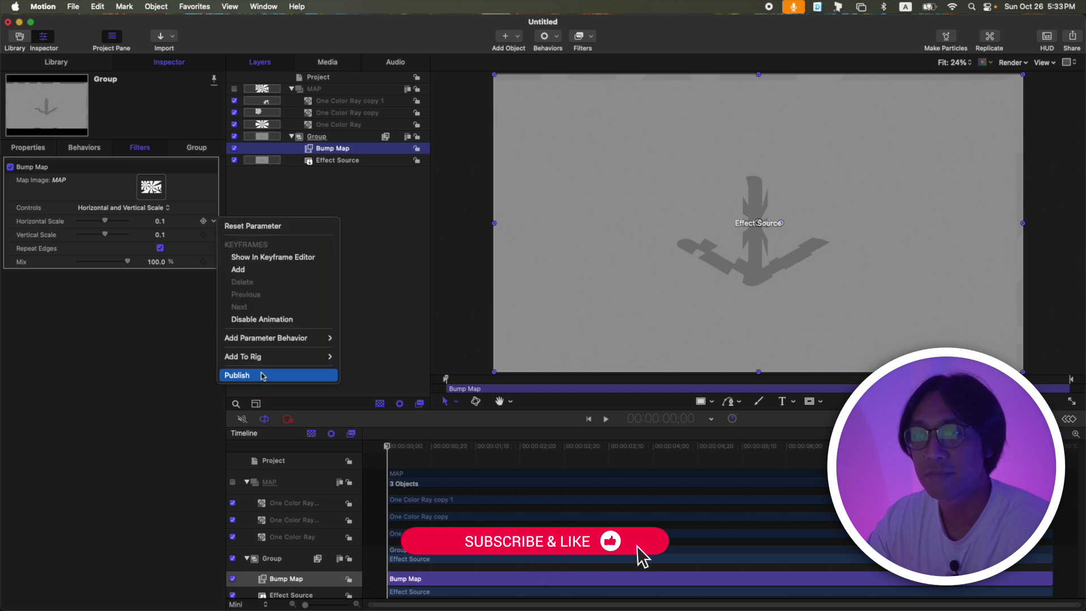
click(261, 375)
key(super+shift+a)
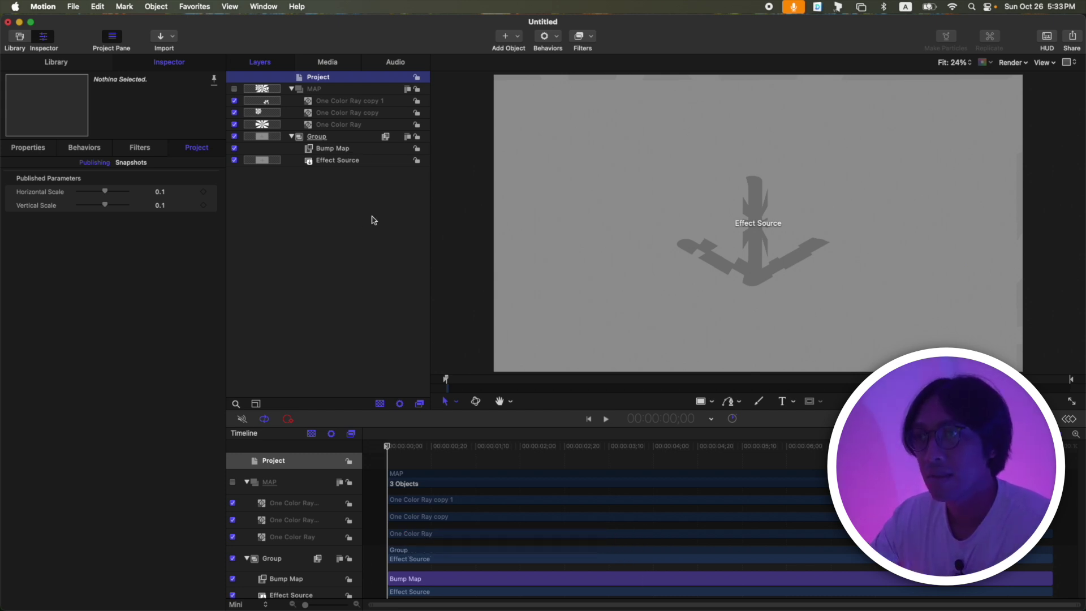
Start saving the effect template and create a new category named Motion Time Broken Glass for it
key(super+s)
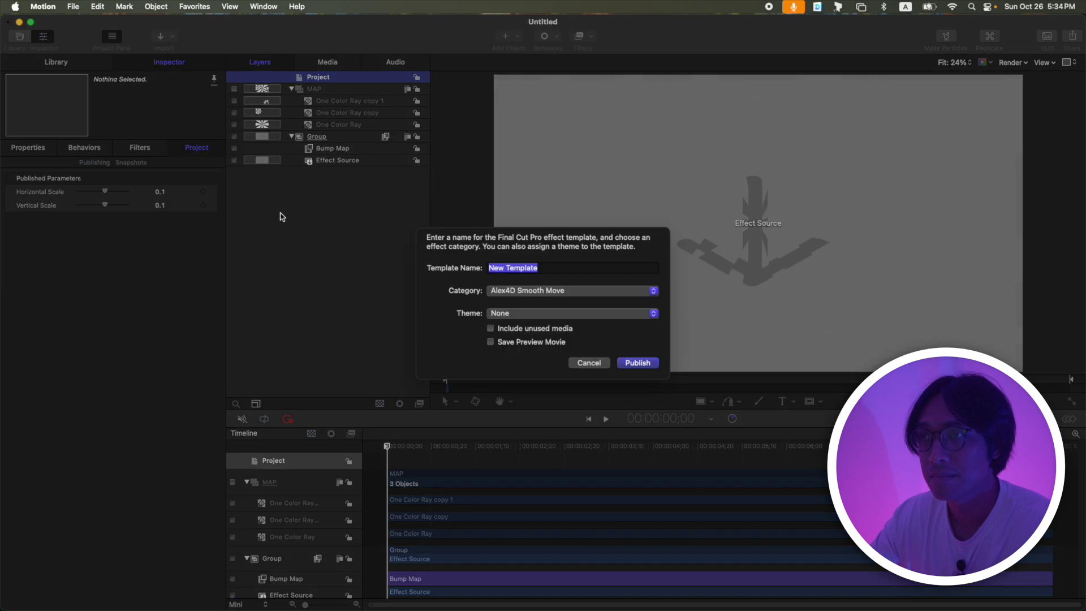
click(580, 301)
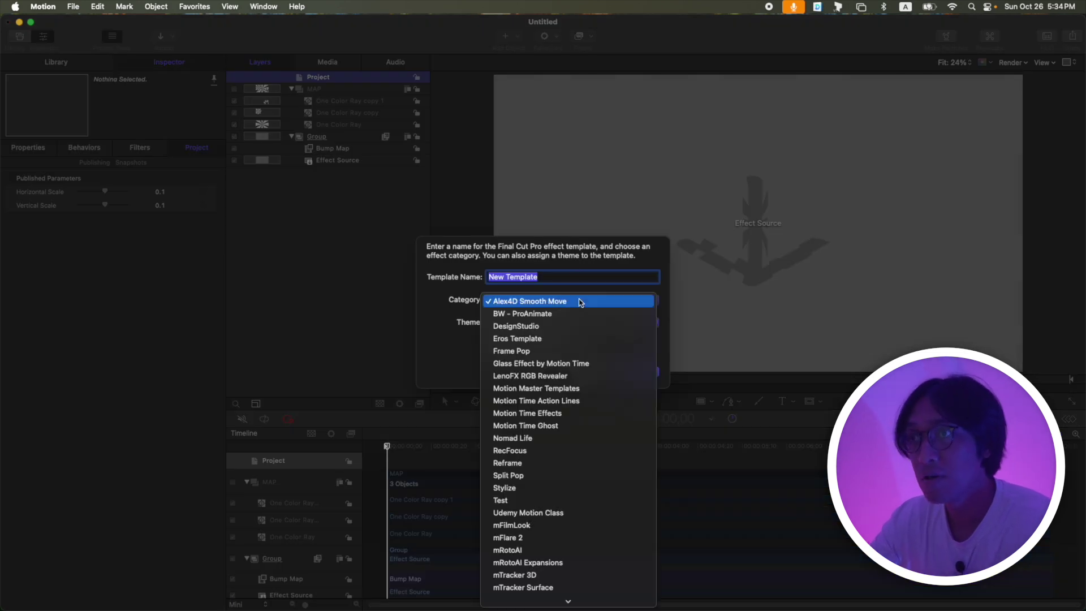
click(551, 598)
text(Motion Time)
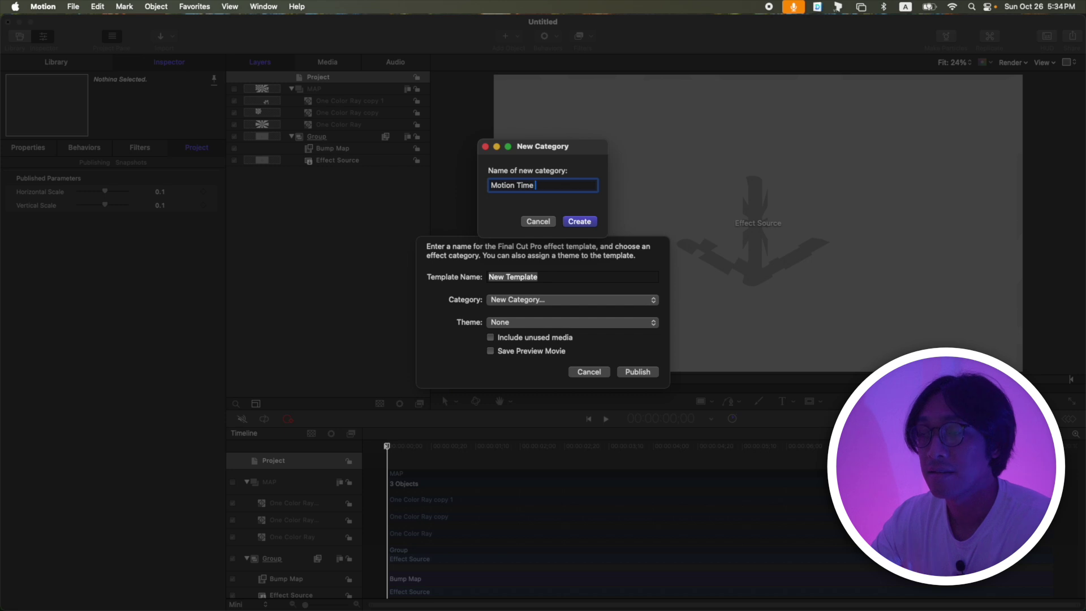
text( Broekn)
key(BackSpace)
key(BackSpace)
key(BackSpace)
text(ken Glass)
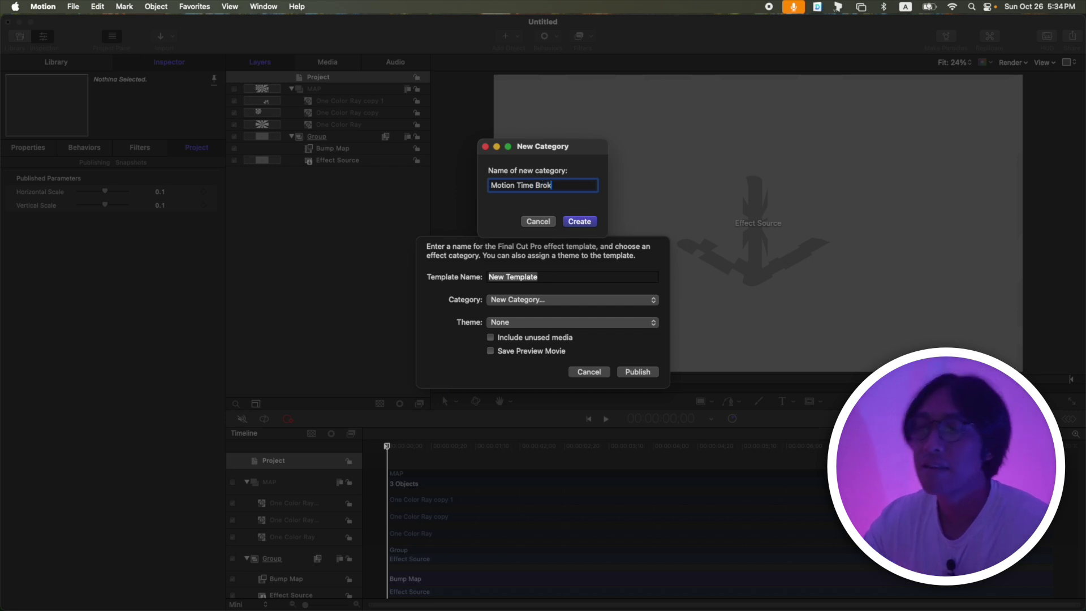
key(Return)
Name the template Broken Glass and publish it
text(Broek)
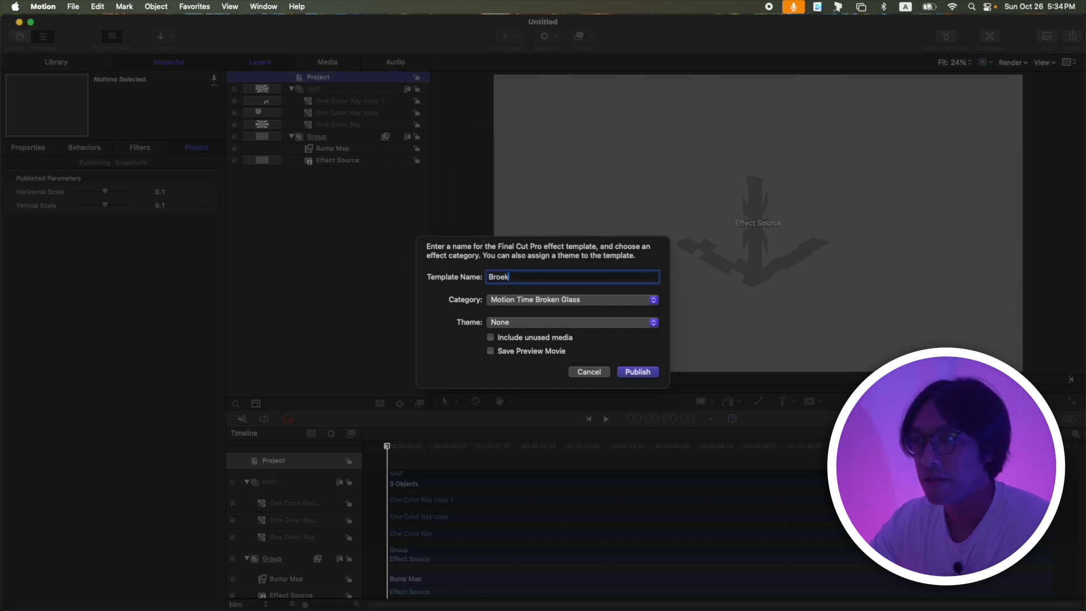
key(BackSpace)
key(BackSpace)
text(ken Glass)
click(637, 371)
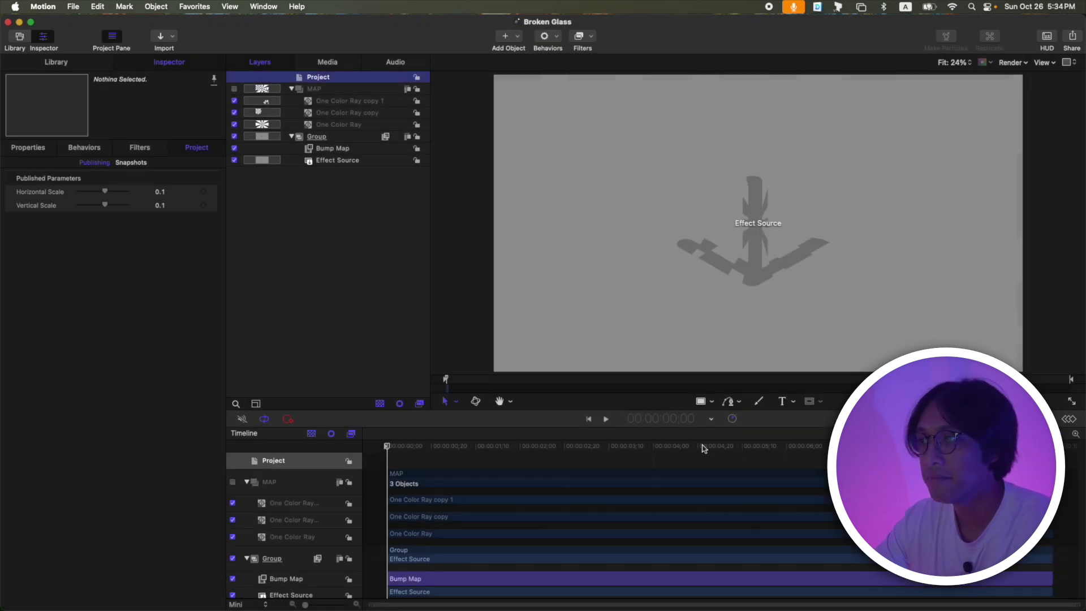
Scrub the playhead along the timeline to preview the effect at another moment
drag(701, 449, 695, 443)
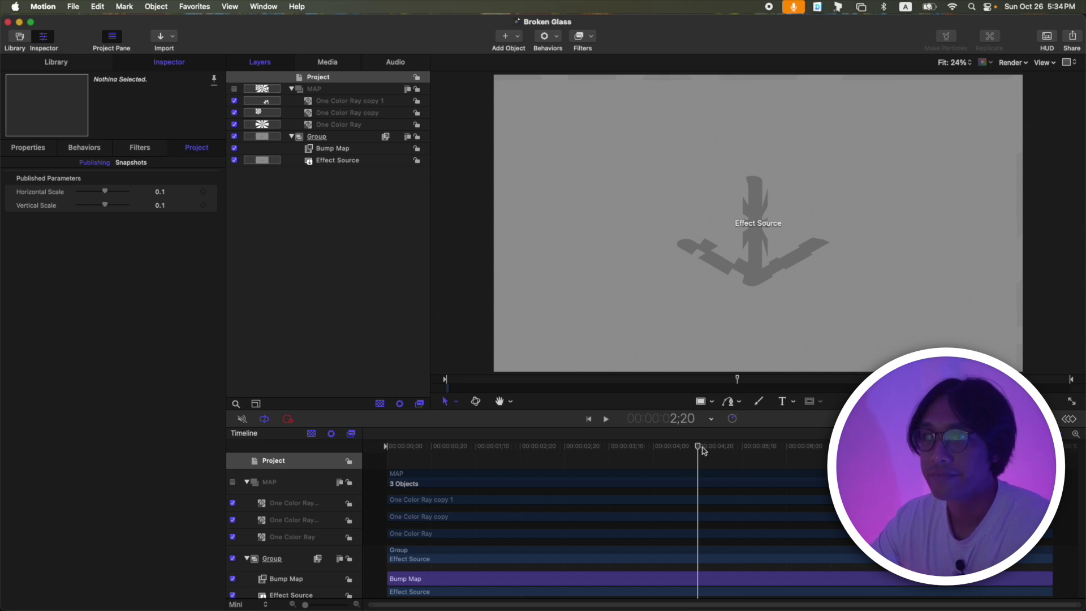
Change the type of the timeline marker at 00:00:04;20 to Poster Frame
click(674, 445)
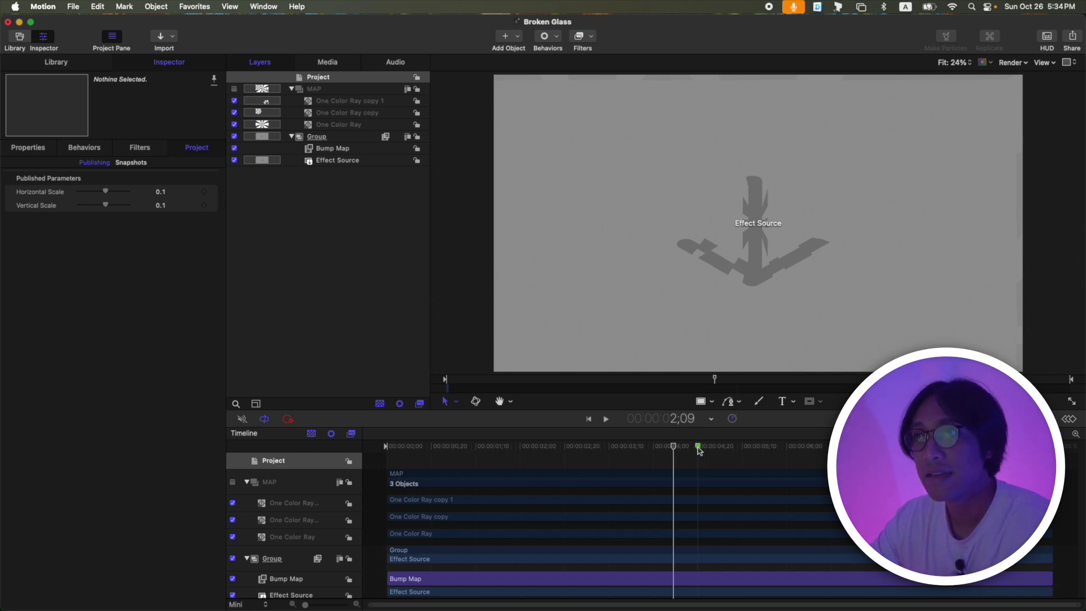
double_click(697, 446)
click(546, 253)
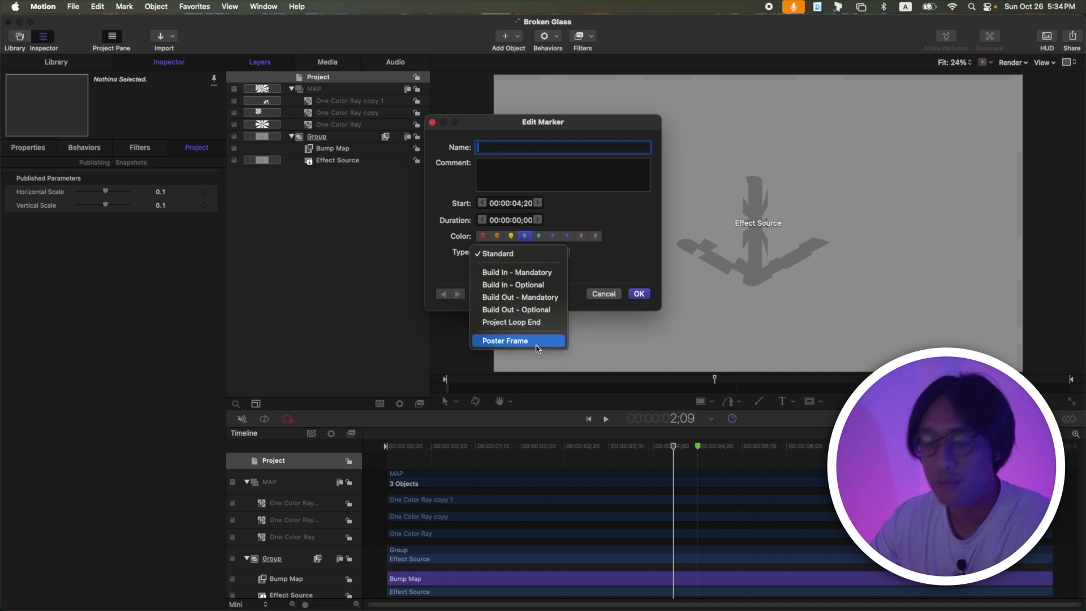
click(518, 340)
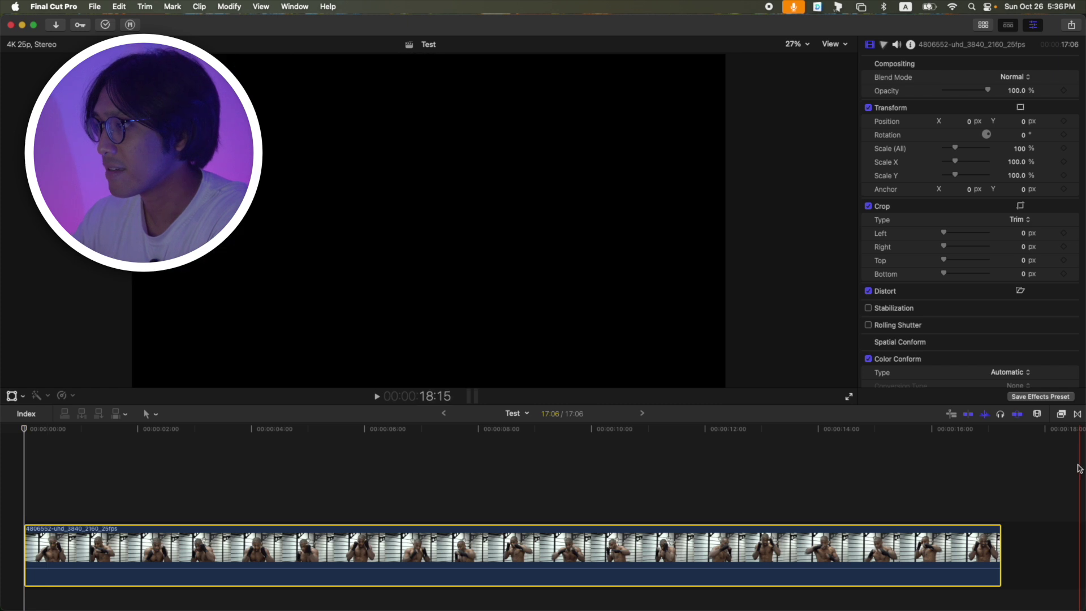
In Final Cut Pro, apply the Broken Glass effect from the Motion Time Broken Glass category to the timeline clip
click(1061, 413)
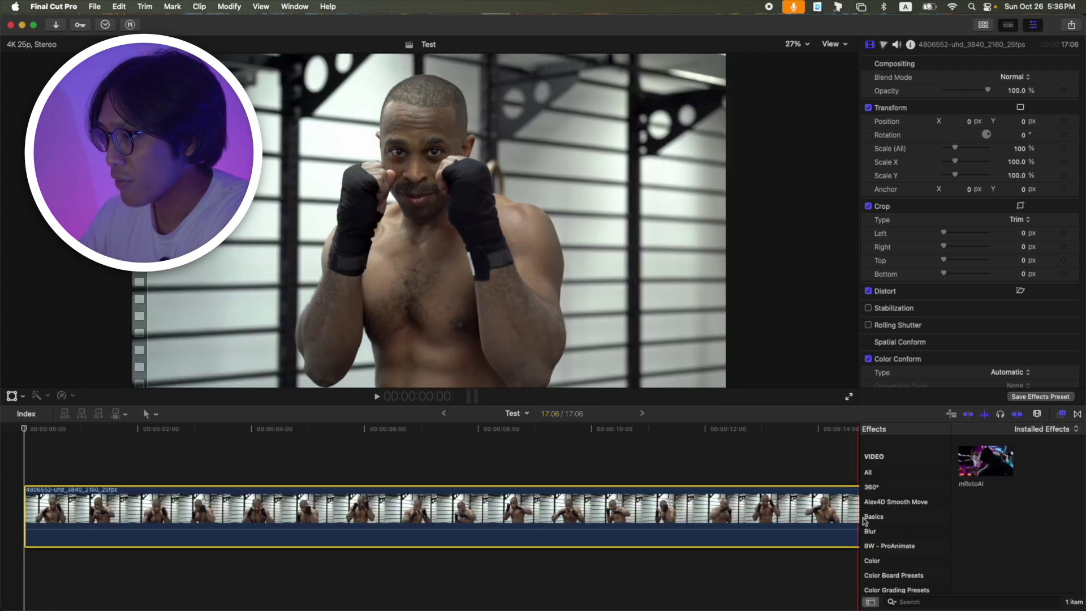
scroll(892, 505, down, 1)
scroll(892, 505, down, 8)
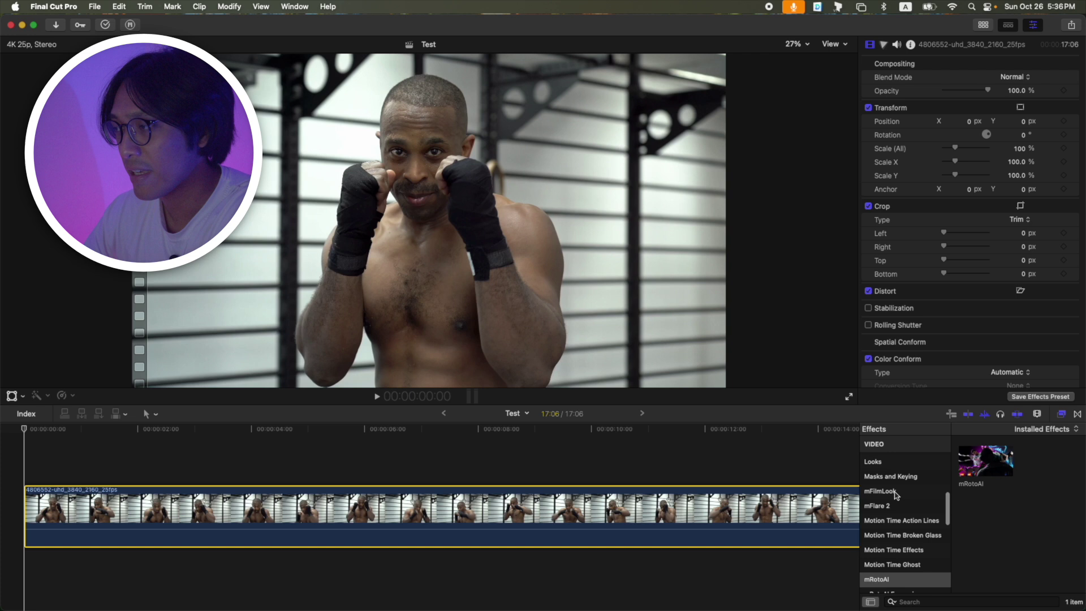
click(918, 537)
drag(999, 461, 178, 523)
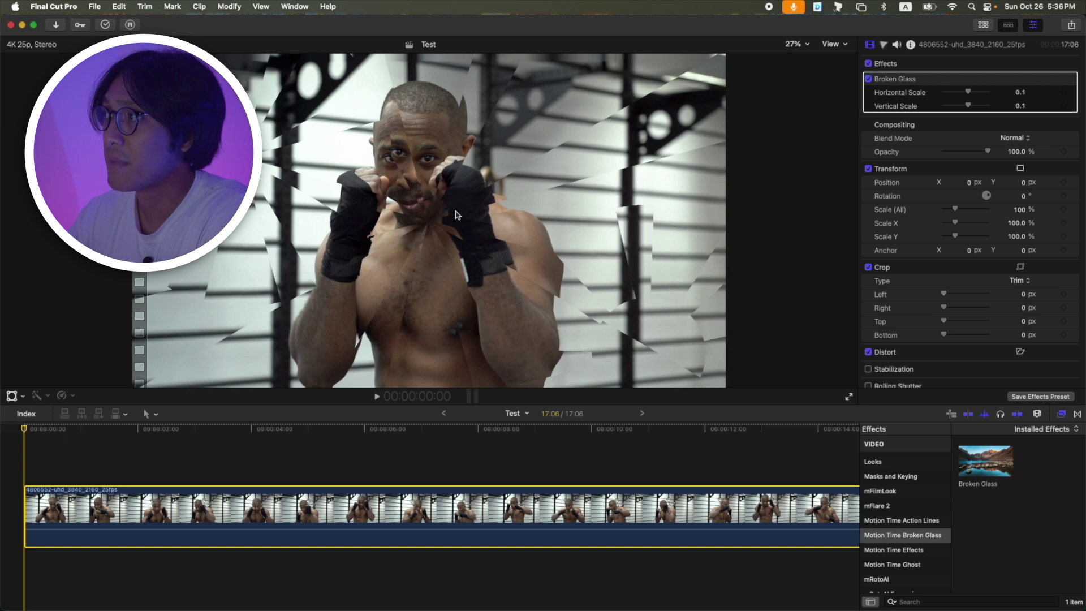
click(1058, 416)
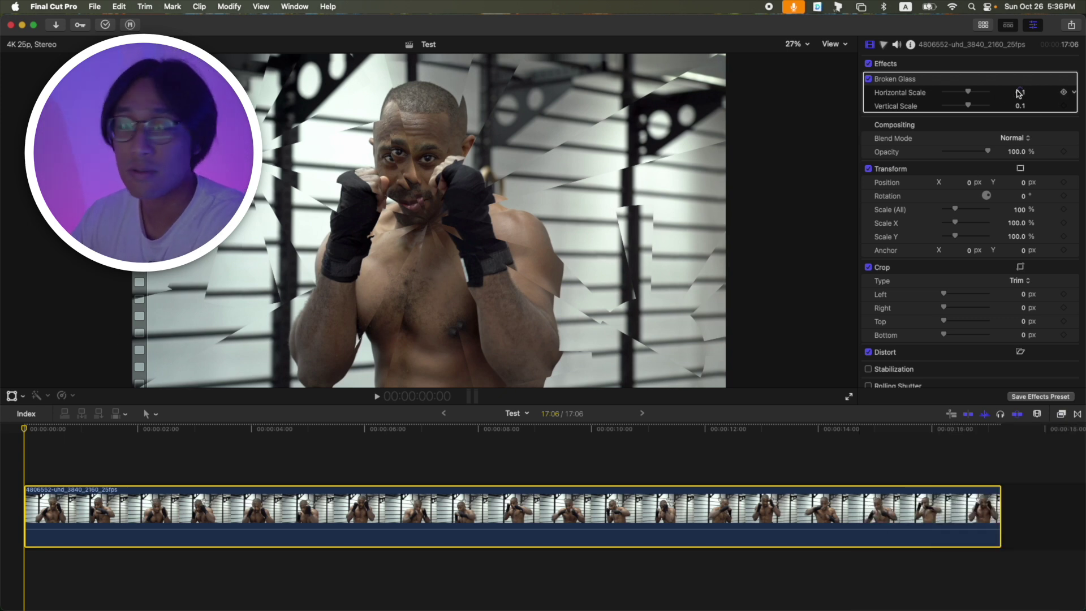
Set the Broken Glass effect's Horizontal Scale and Vertical Scale to 0 and keyframe both at frame 10
click(1019, 93)
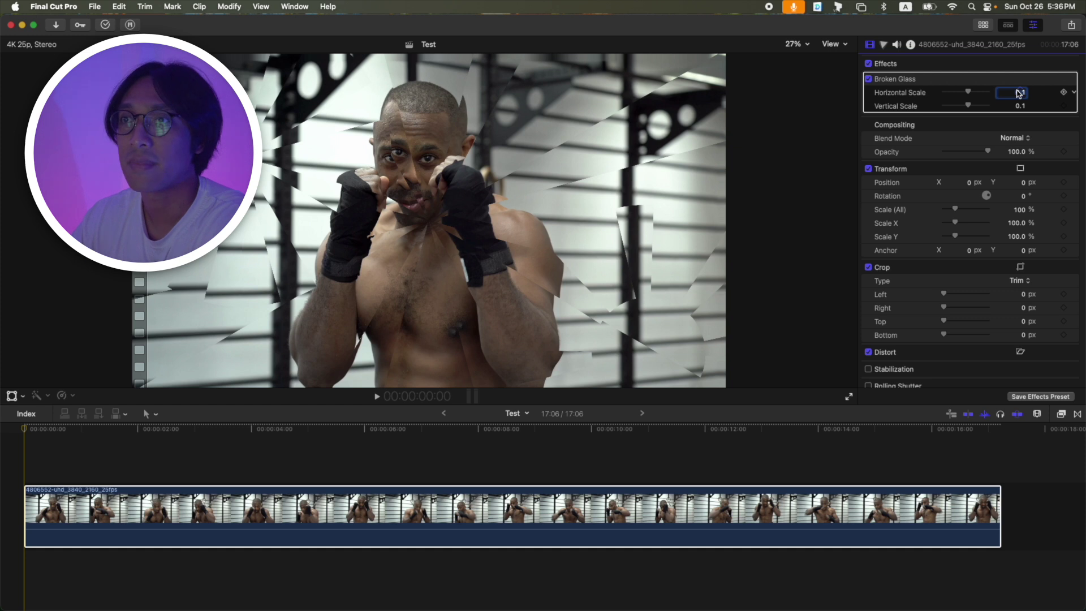
text(0)
key(Return)
click(1020, 106)
text(0)
key(Return)
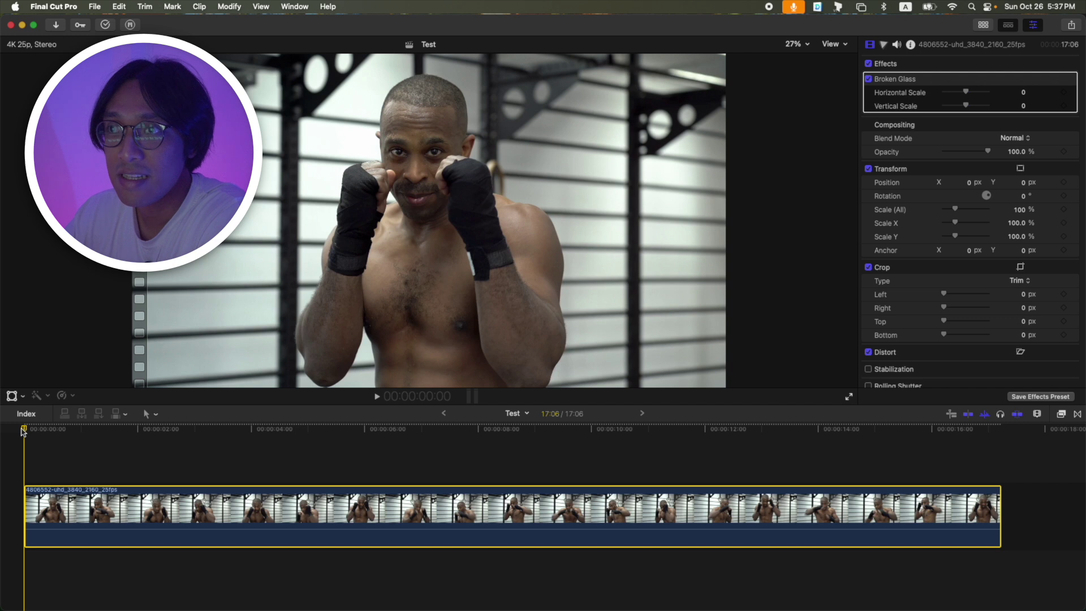
drag(25, 435, 47, 430)
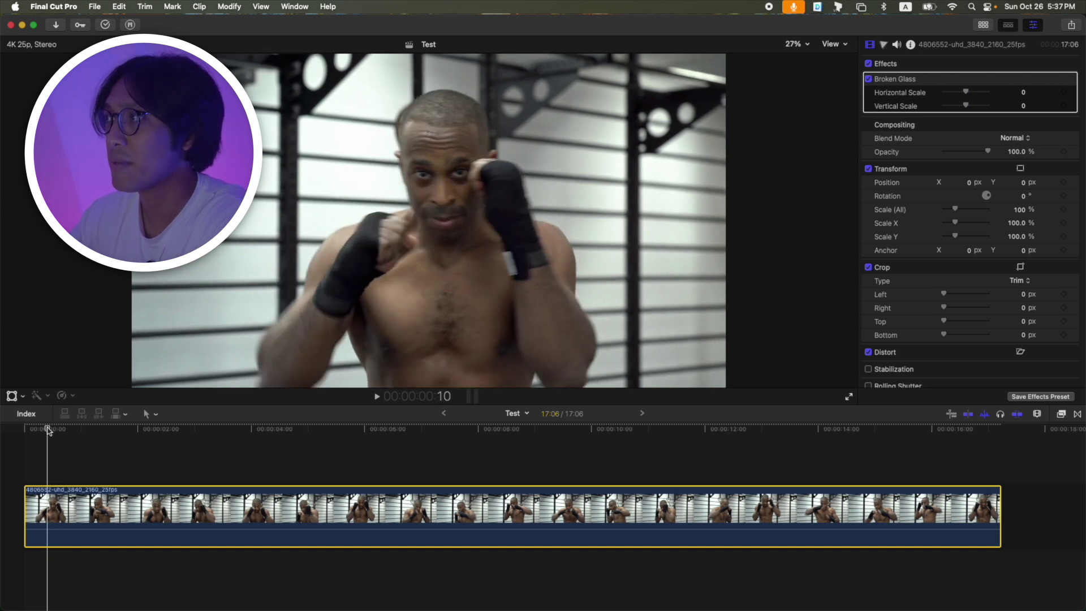
click(1063, 93)
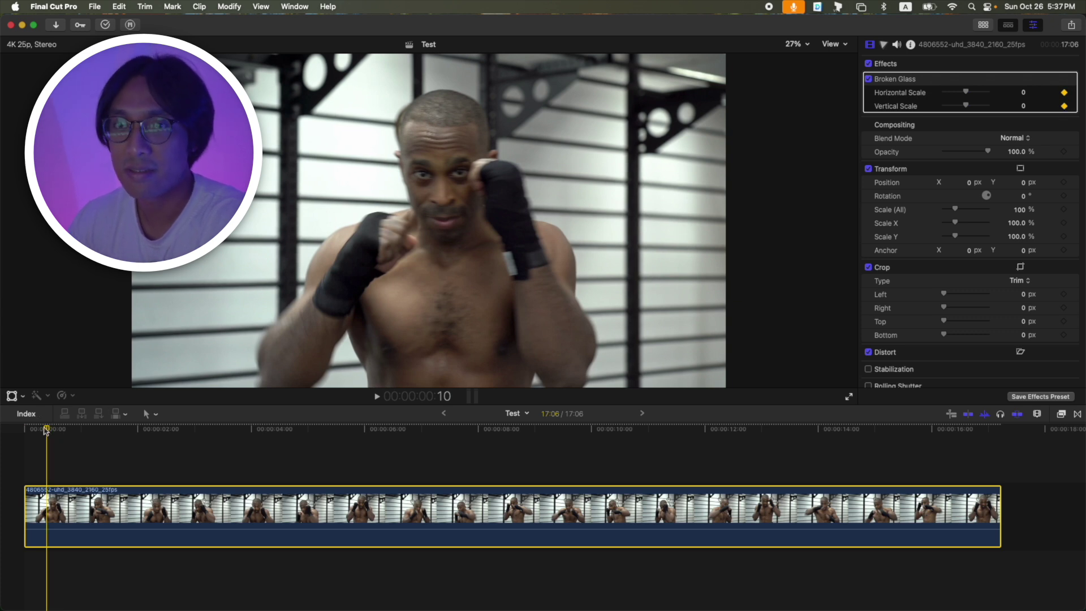
Keyframe the Broken Glass effect at frame 15 with Horizontal Scale 0.43 and Vertical Scale 0.45
key(shift+Right)
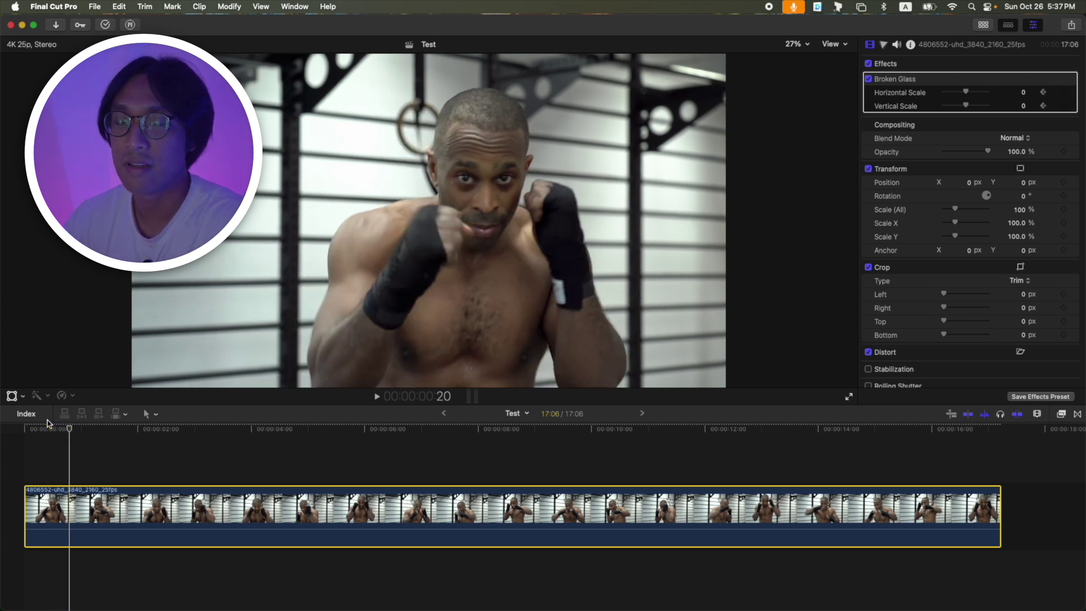
key(Left)
key(Left)
key(Left)
key(Left)
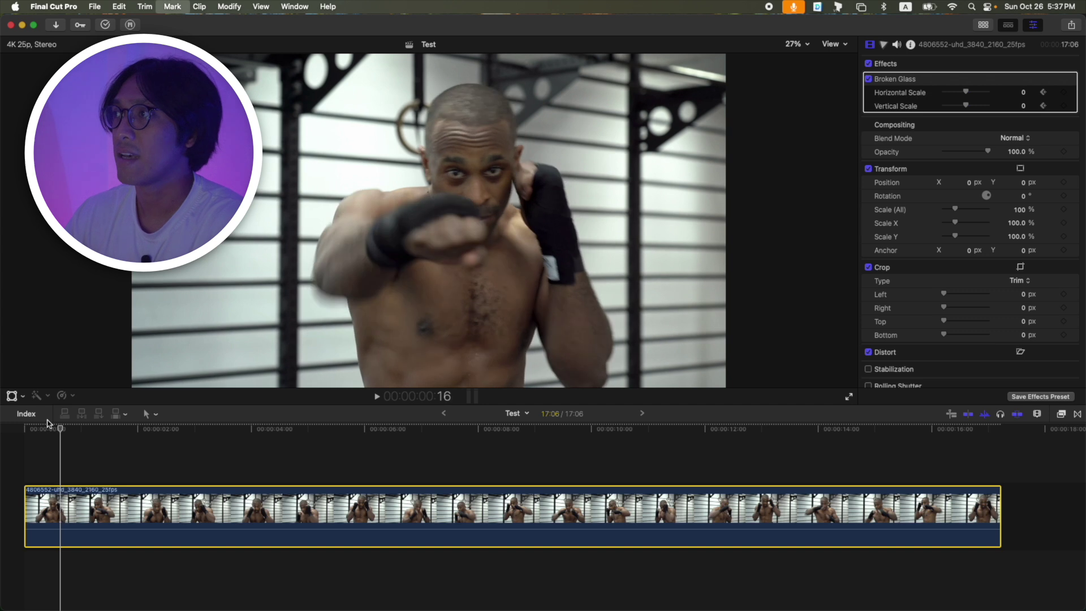
key(Left)
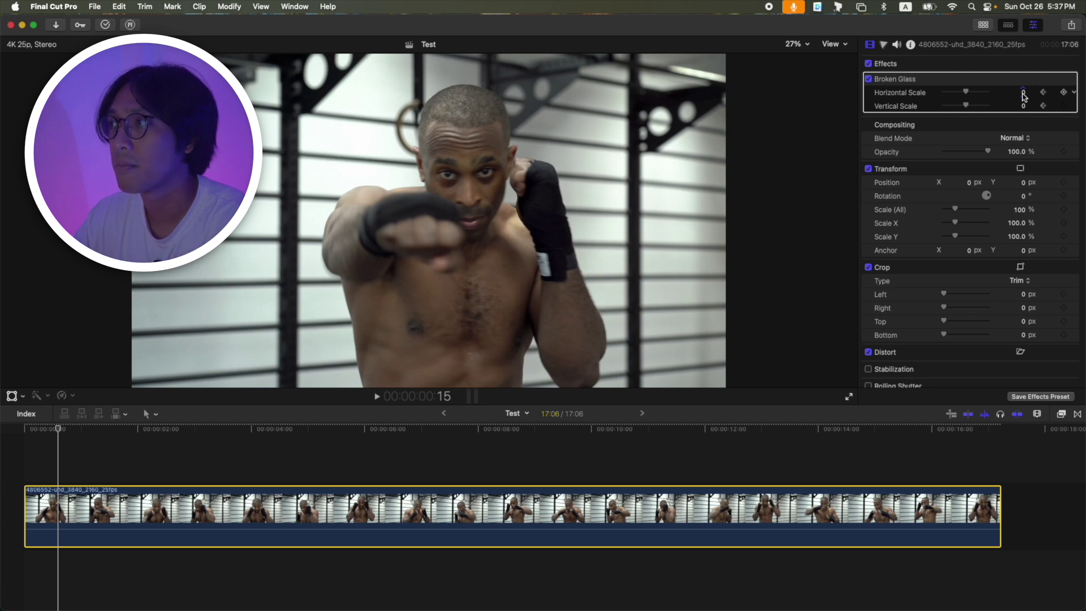
drag(1023, 92, 1022, 85)
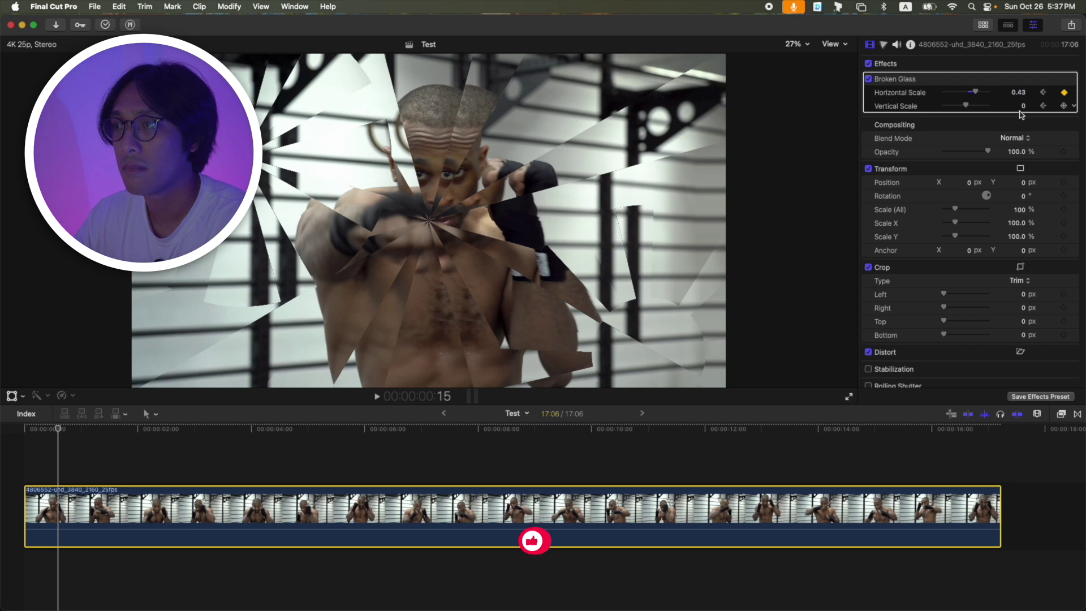
drag(1024, 110, 1024, 102)
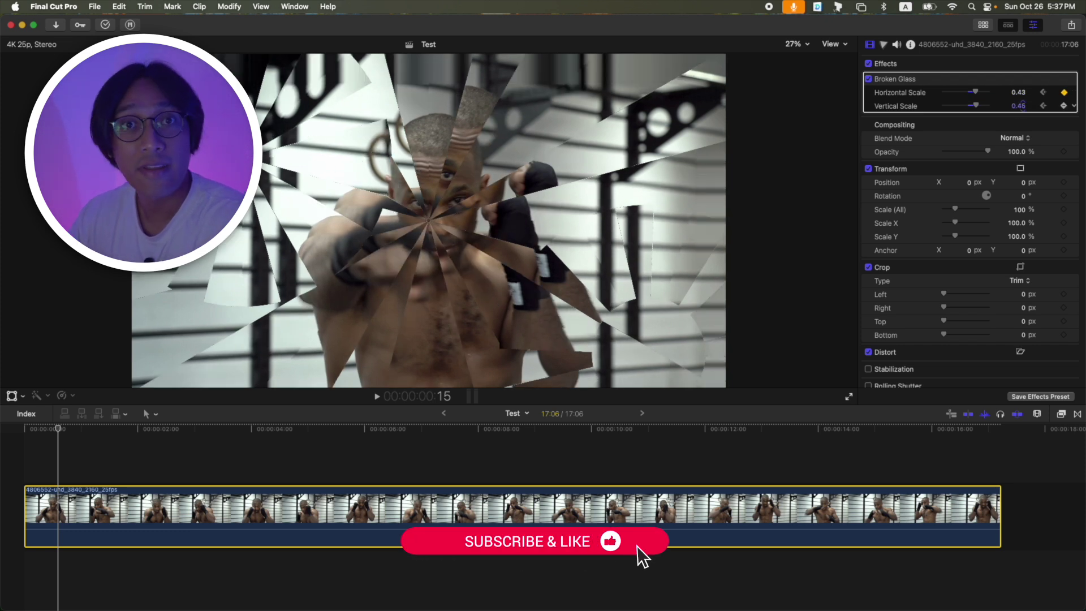